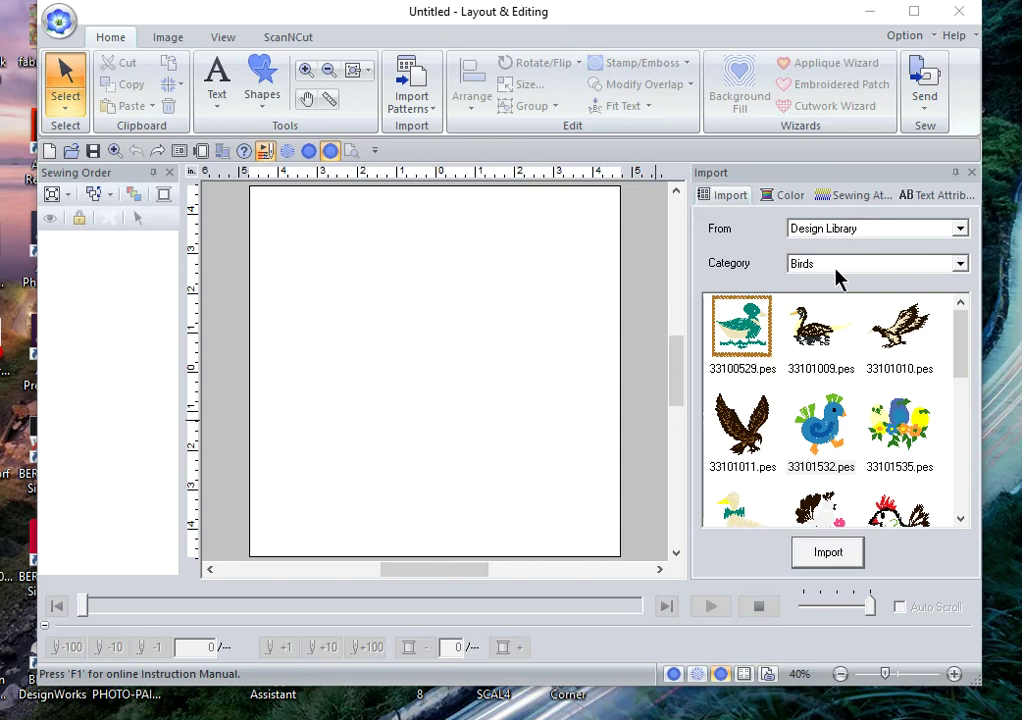
# Step: Import the blue bird 33101532.pes, enlarge it to 3.41 × 4.04 inches, and centre it on the page
pyautogui.click(830, 443)
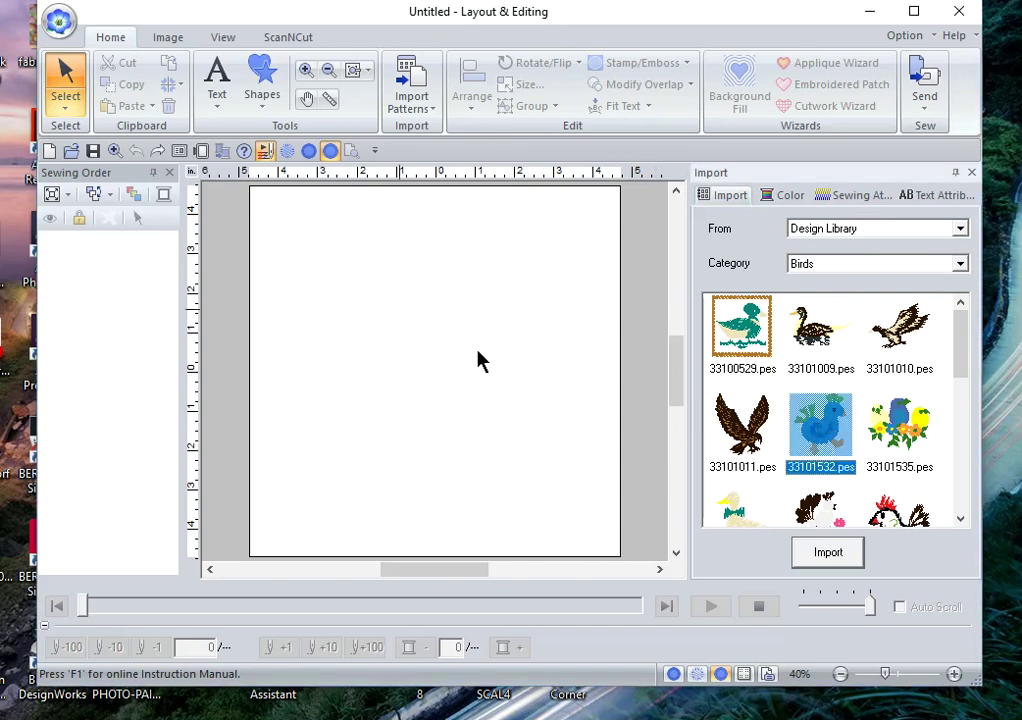
pyautogui.click(838, 559)
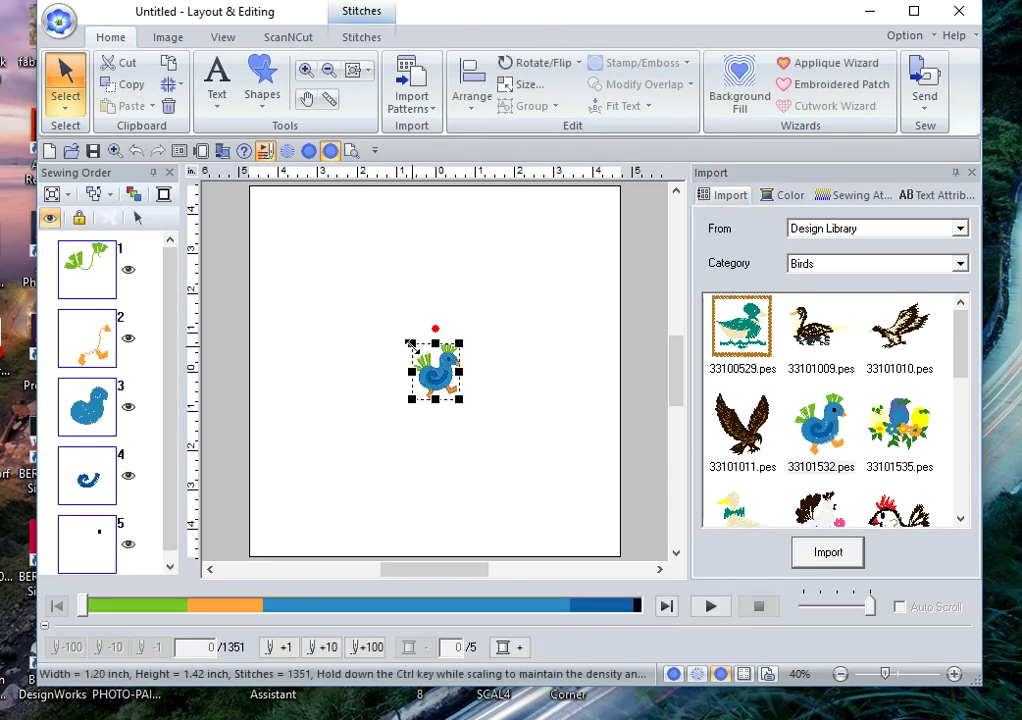
pyautogui.moveTo(411, 344); pyautogui.dragTo(324, 240)
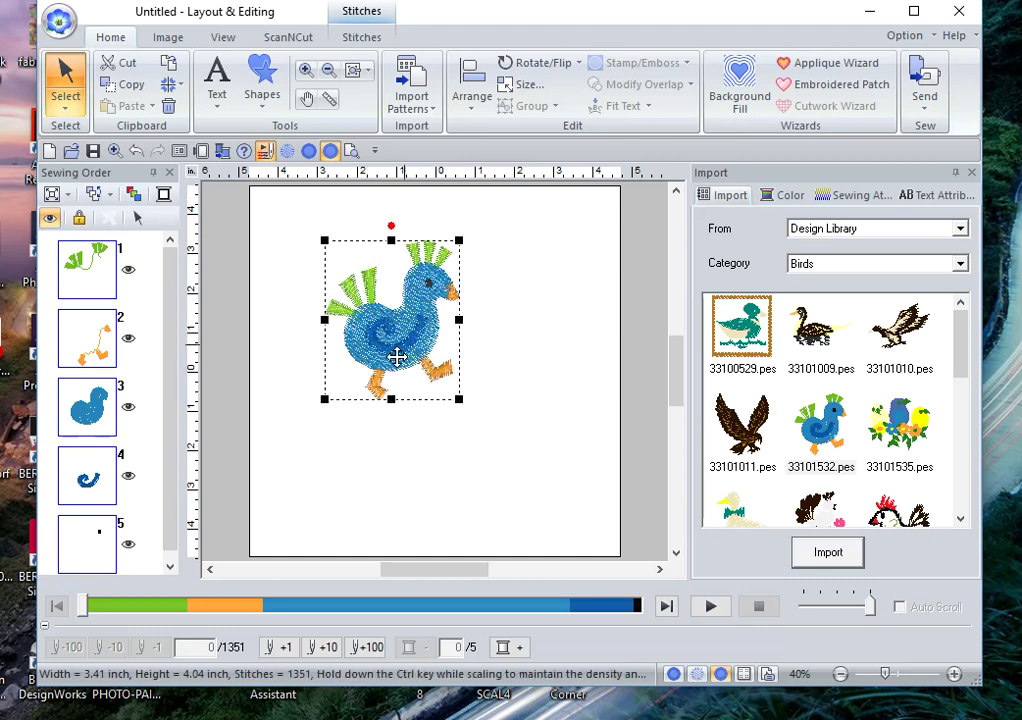
pyautogui.click(471, 92)
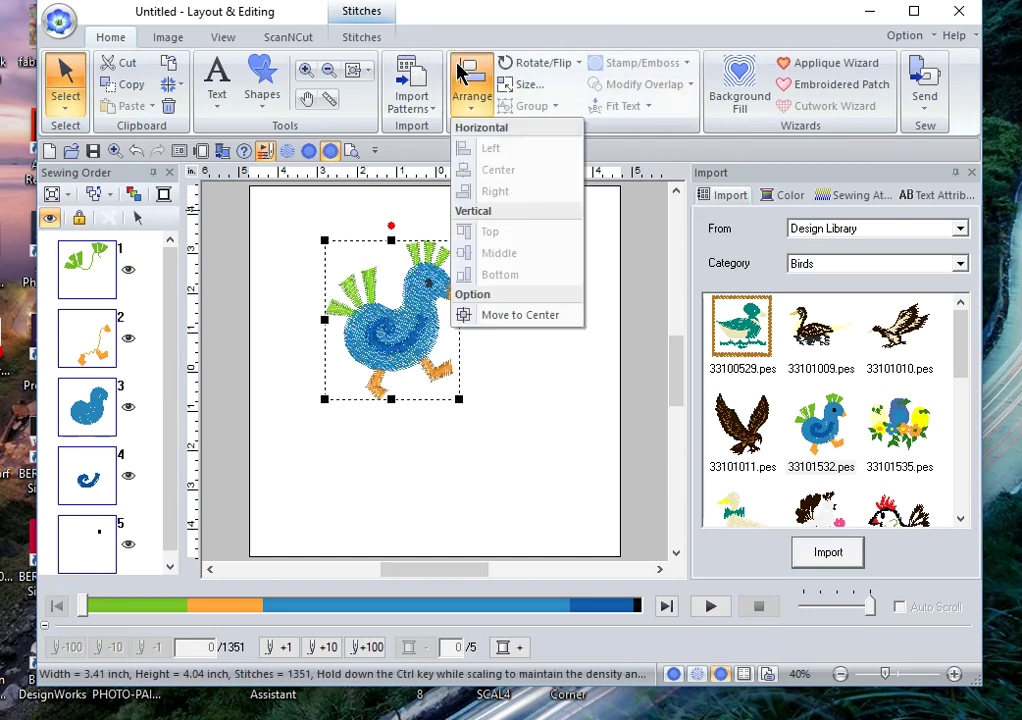
pyautogui.click(503, 310)
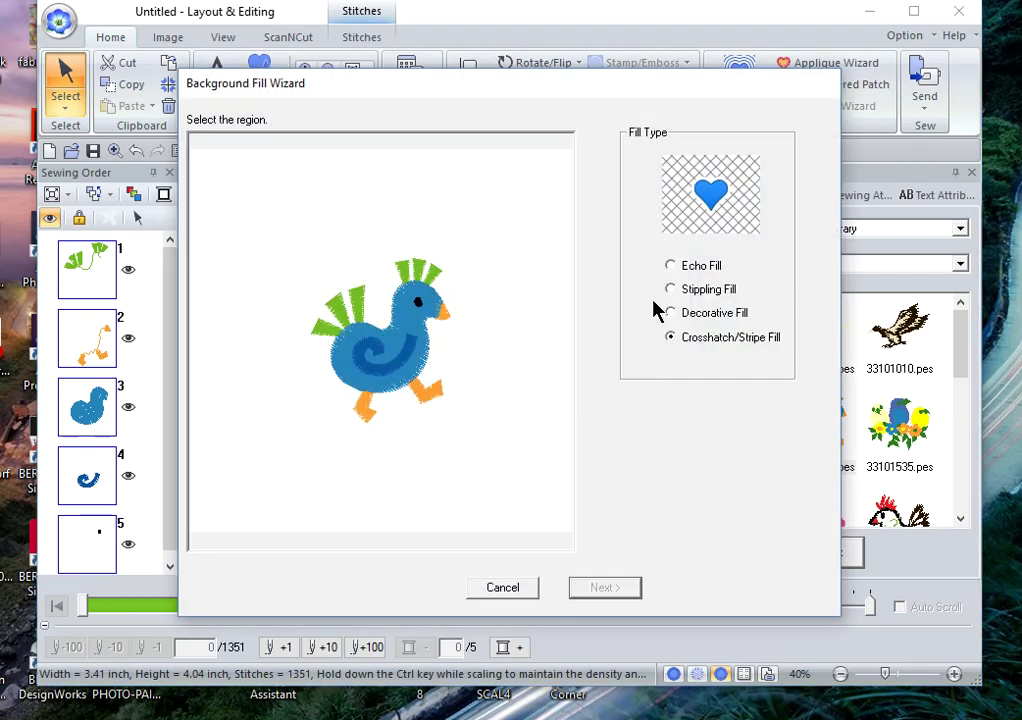
# Step: Pick the background around the bird as the crosshatch fill region, then select the Size value
pyautogui.click(527, 299)
pyautogui.click(623, 588)
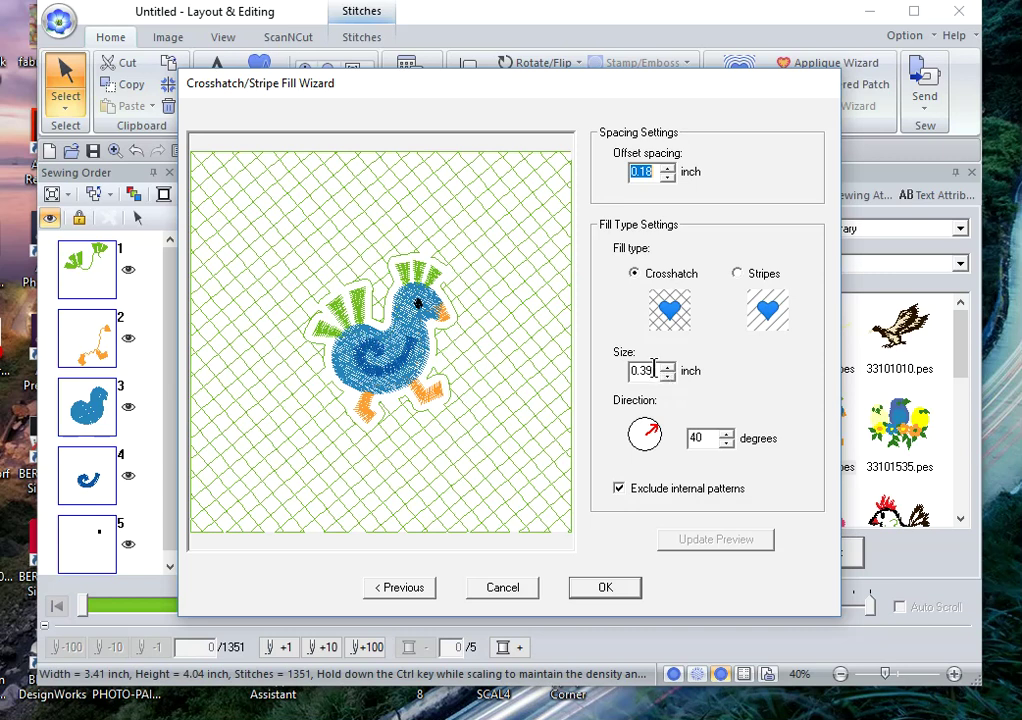
pyautogui.moveTo(655, 369); pyautogui.dragTo(640, 374)
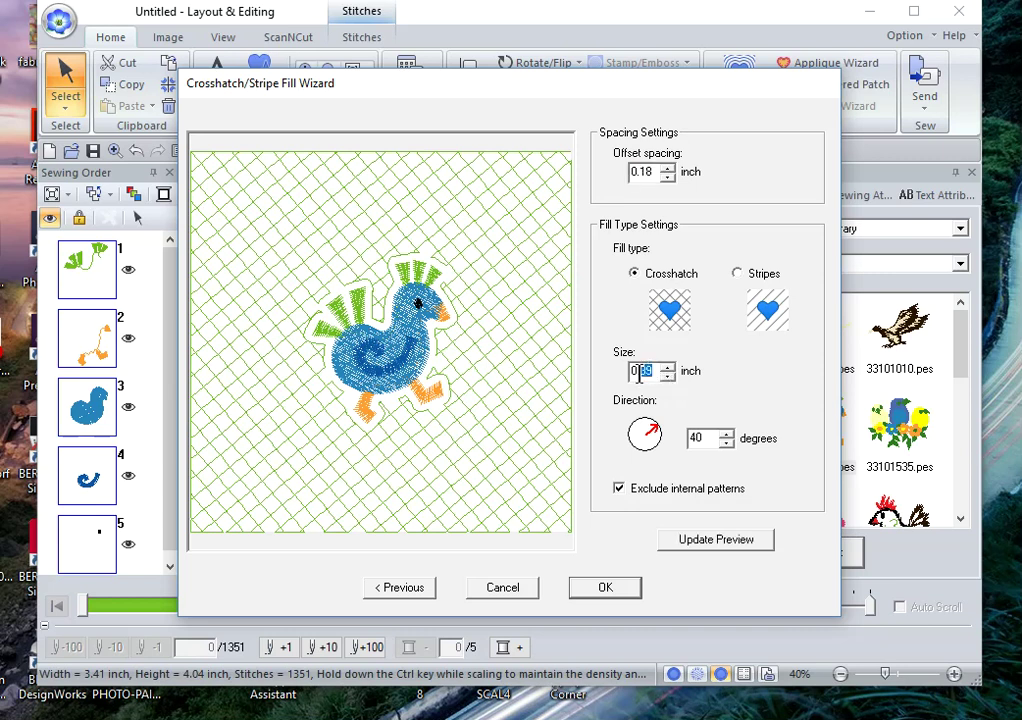
# Step: Set the crosshatch size to 0.25 inch, preview it, and turn the direction to 214 degrees
pyautogui.press('BackSpace')
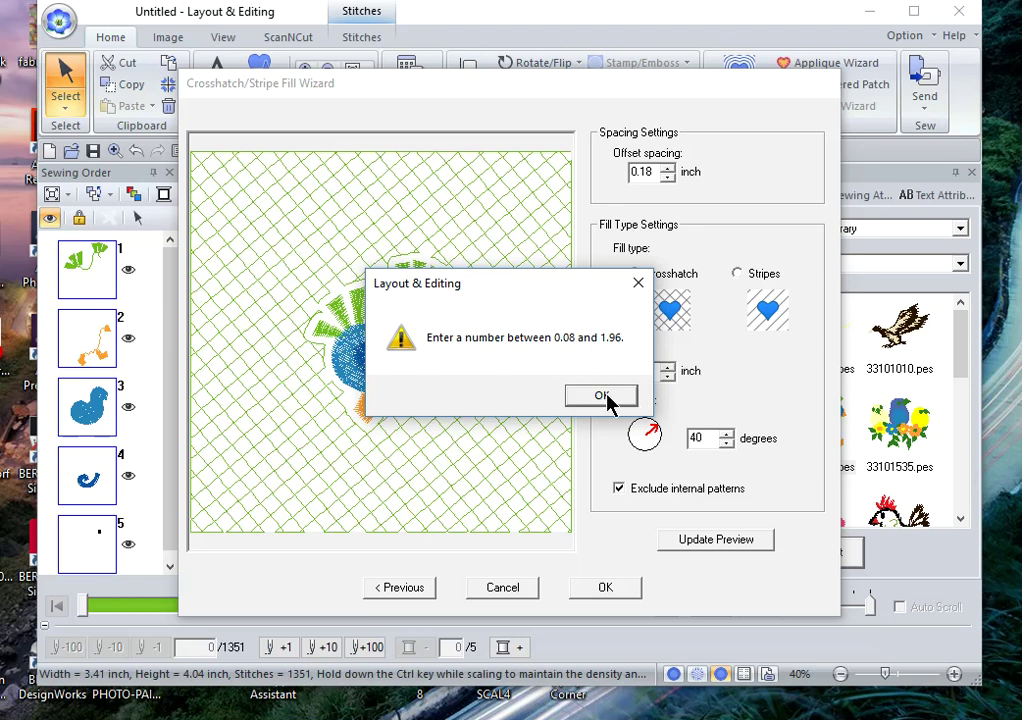
pyautogui.click(602, 396)
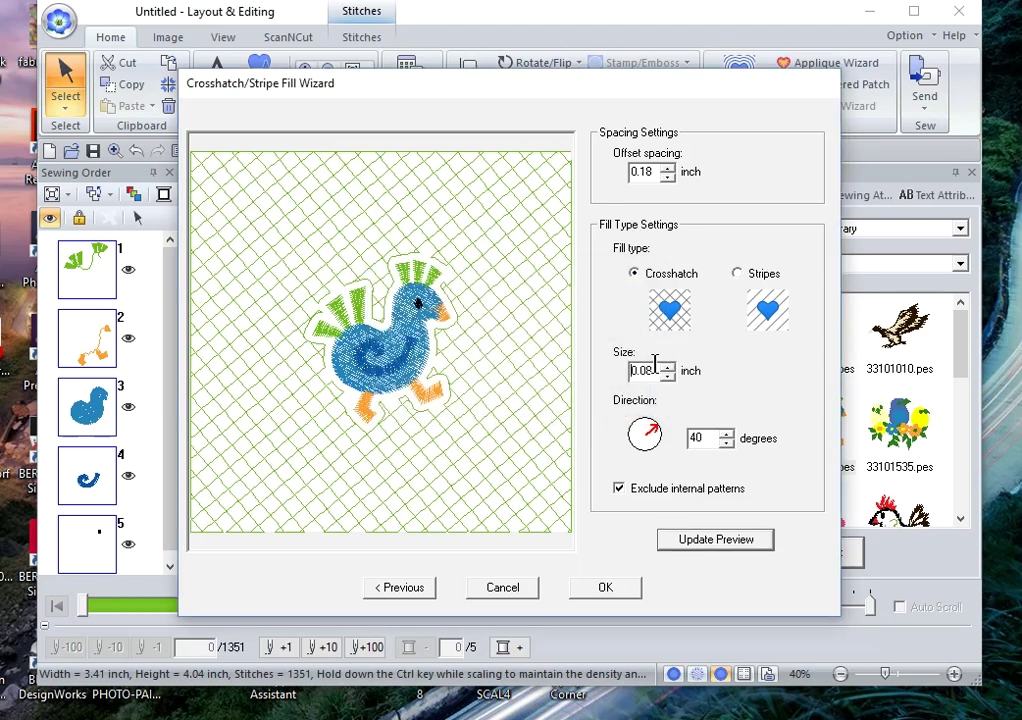
pyautogui.moveTo(654, 368); pyautogui.dragTo(641, 368)
pyautogui.write('25')
pyautogui.click(707, 541)
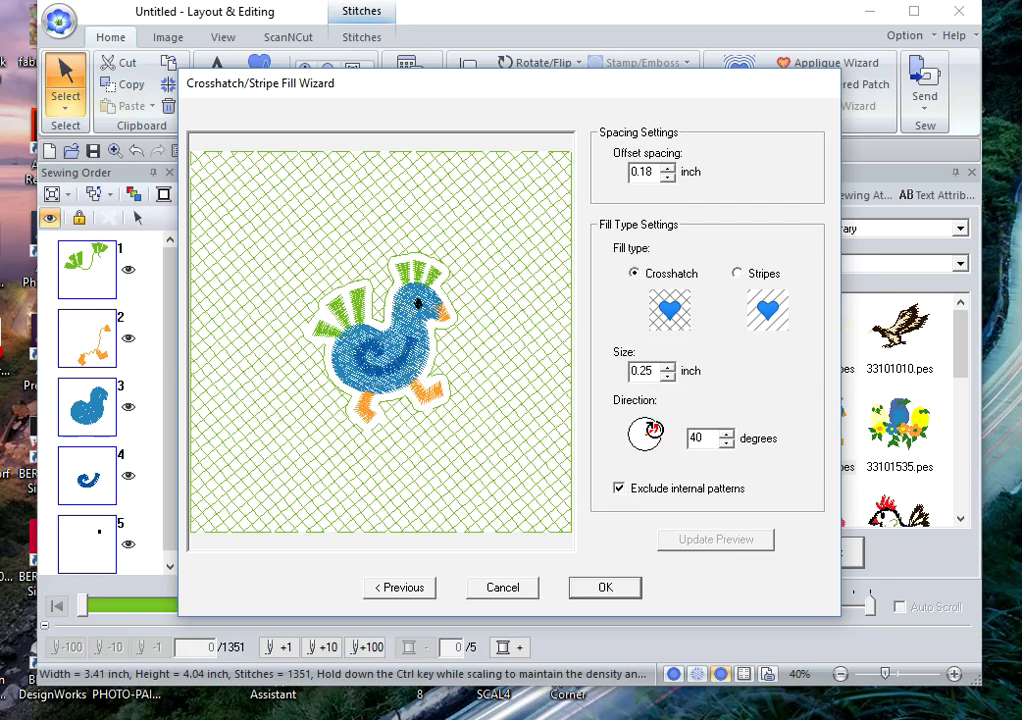
pyautogui.moveTo(653, 430); pyautogui.dragTo(620, 450)
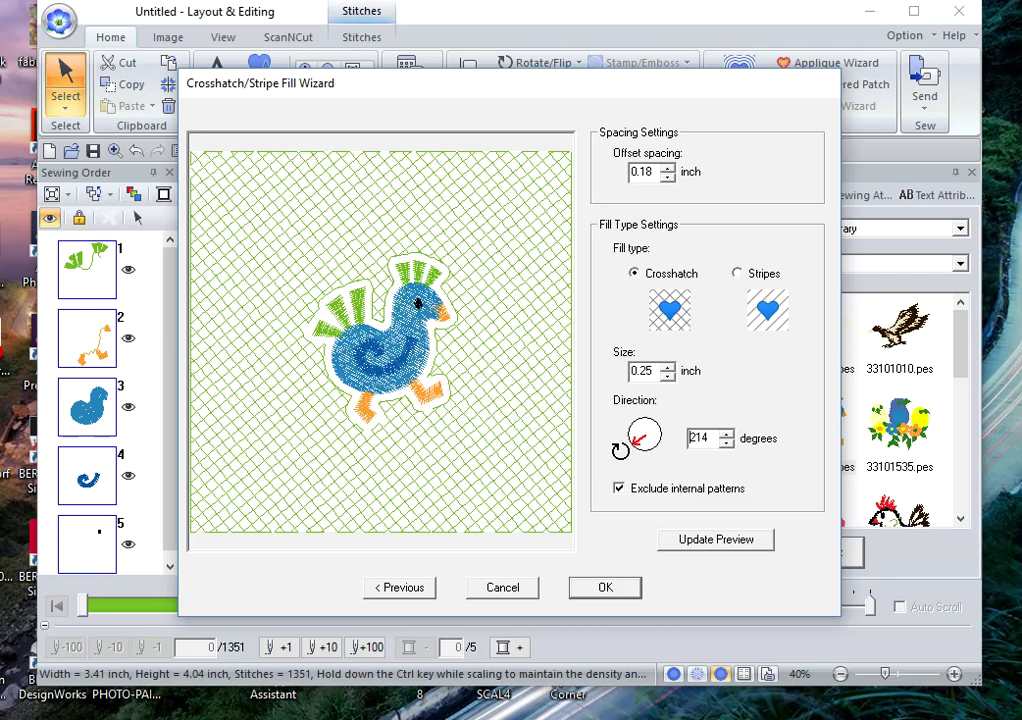
# Step: Preview the crosshatch at 214 degrees, then rotate it to 122 degrees and preview again
pyautogui.click(725, 545)
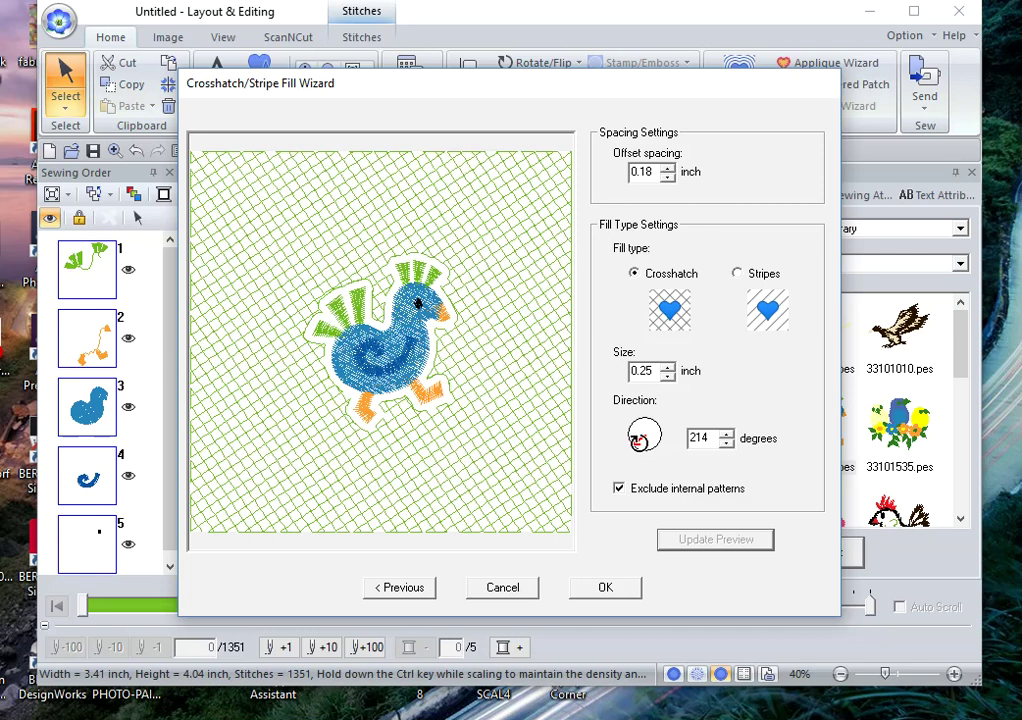
pyautogui.moveTo(639, 441); pyautogui.dragTo(630, 410)
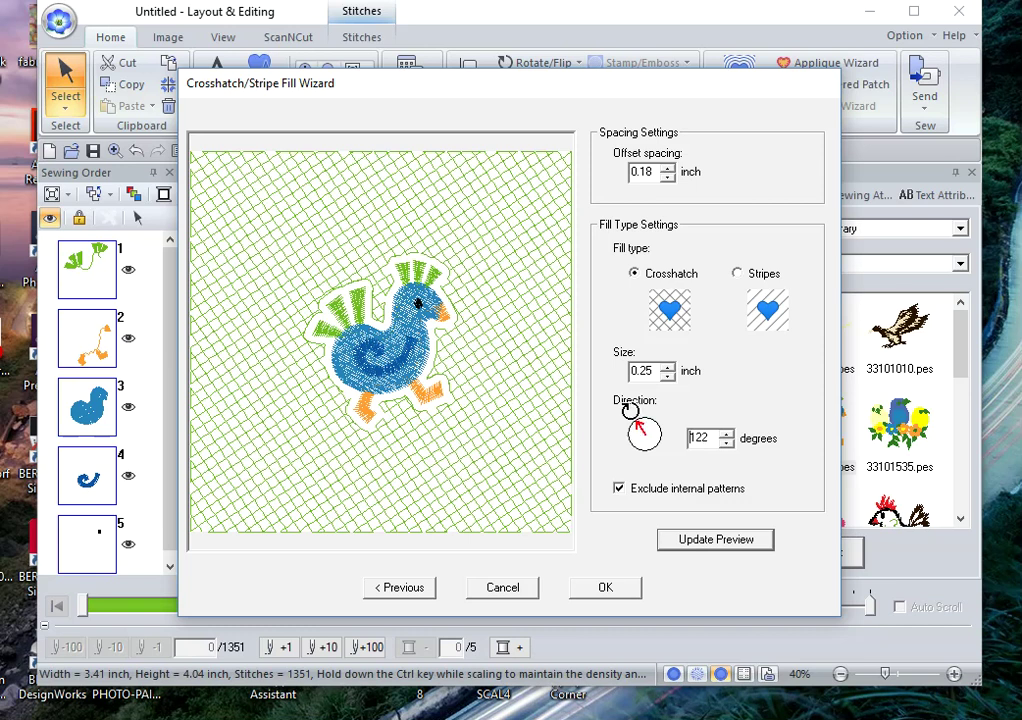
pyautogui.click(711, 540)
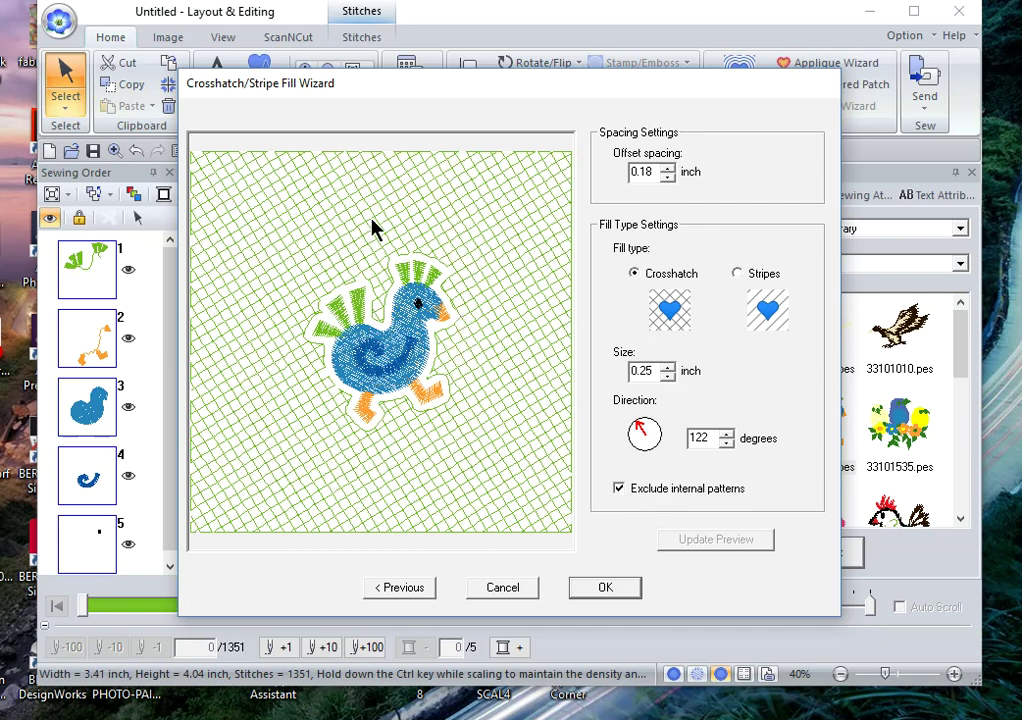
# Step: Compare previews with and without Exclude internal patterns, then apply the fill with it enabled
pyautogui.click(619, 489)
pyautogui.click(703, 540)
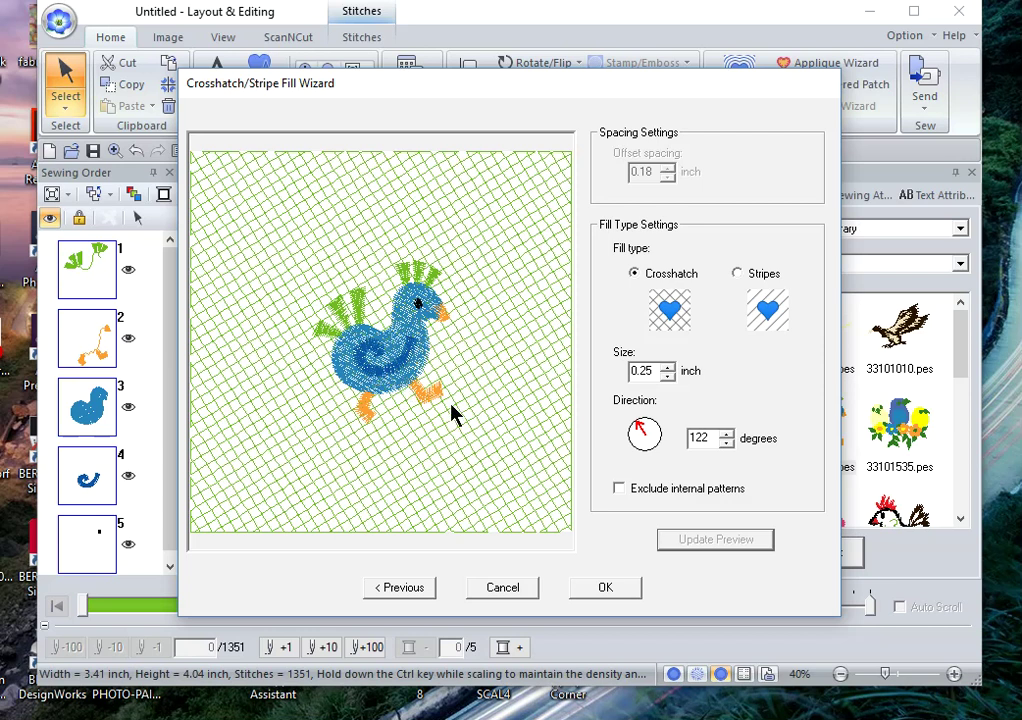
pyautogui.click(619, 489)
pyautogui.click(716, 540)
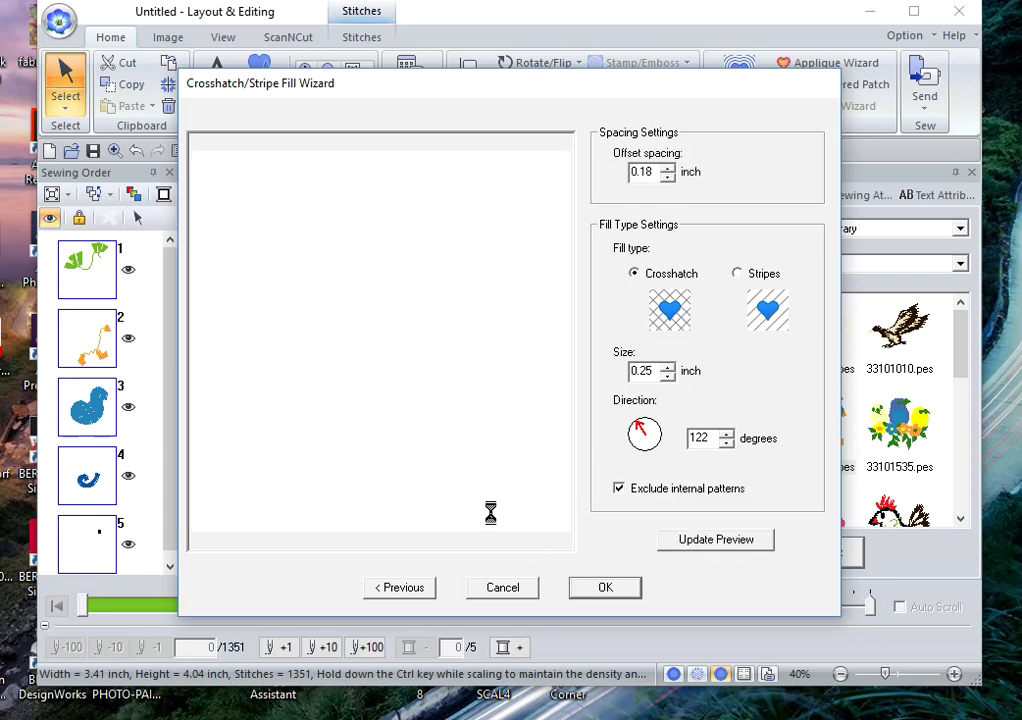
pyautogui.click(610, 597)
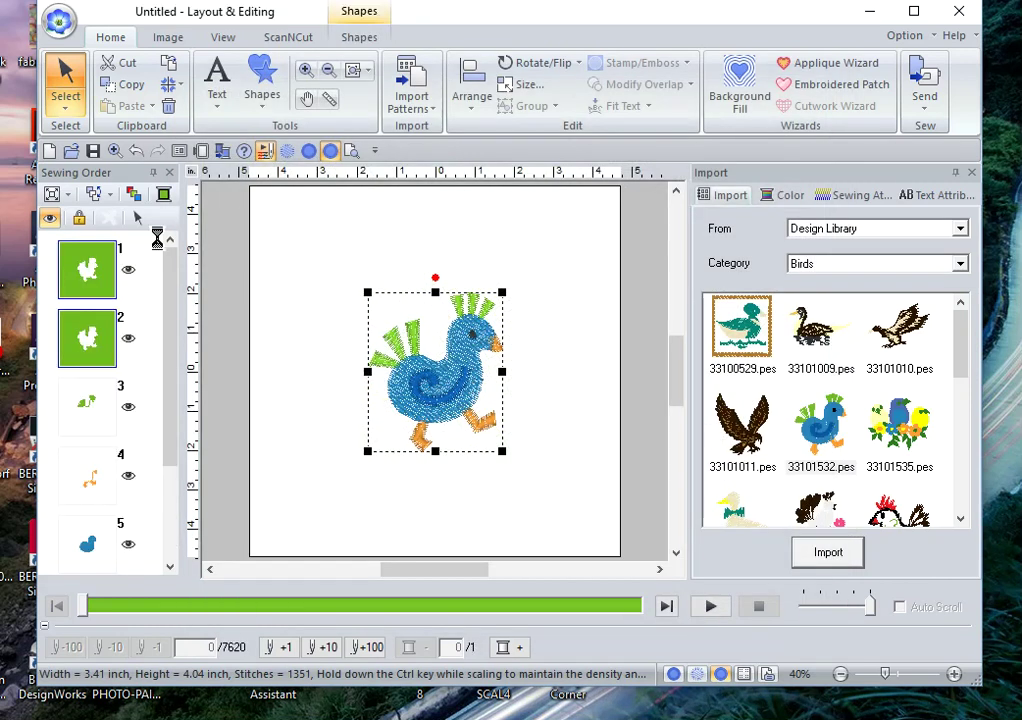
# Step: Undo the crosshatch fill and the earlier centring, then centre the bird again
pyautogui.click(137, 151)
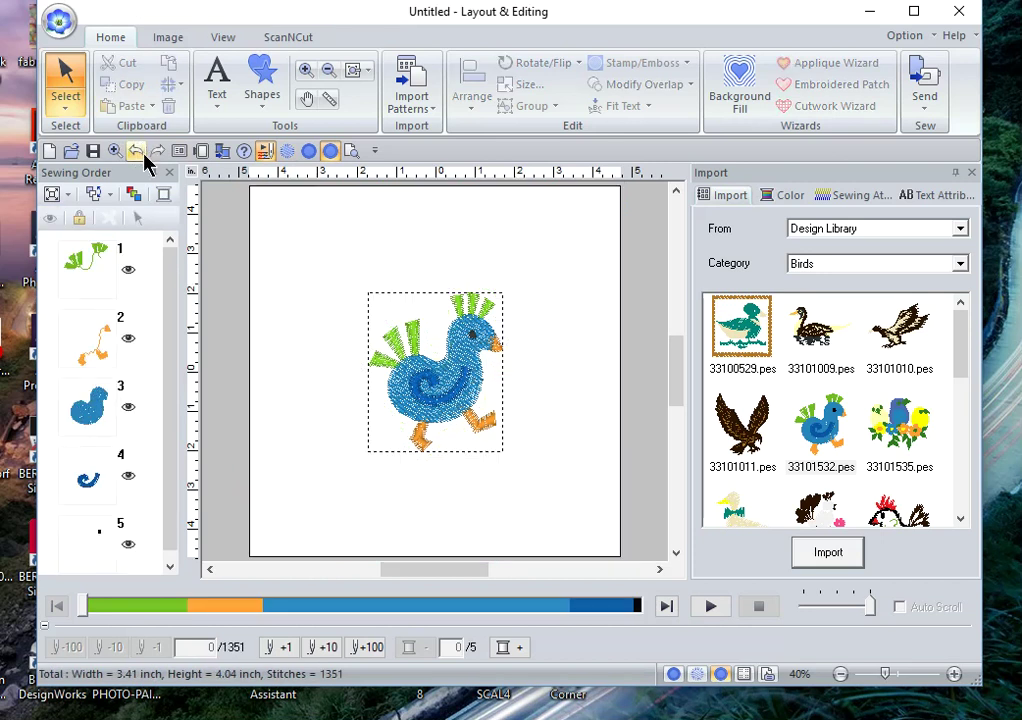
pyautogui.click(140, 151)
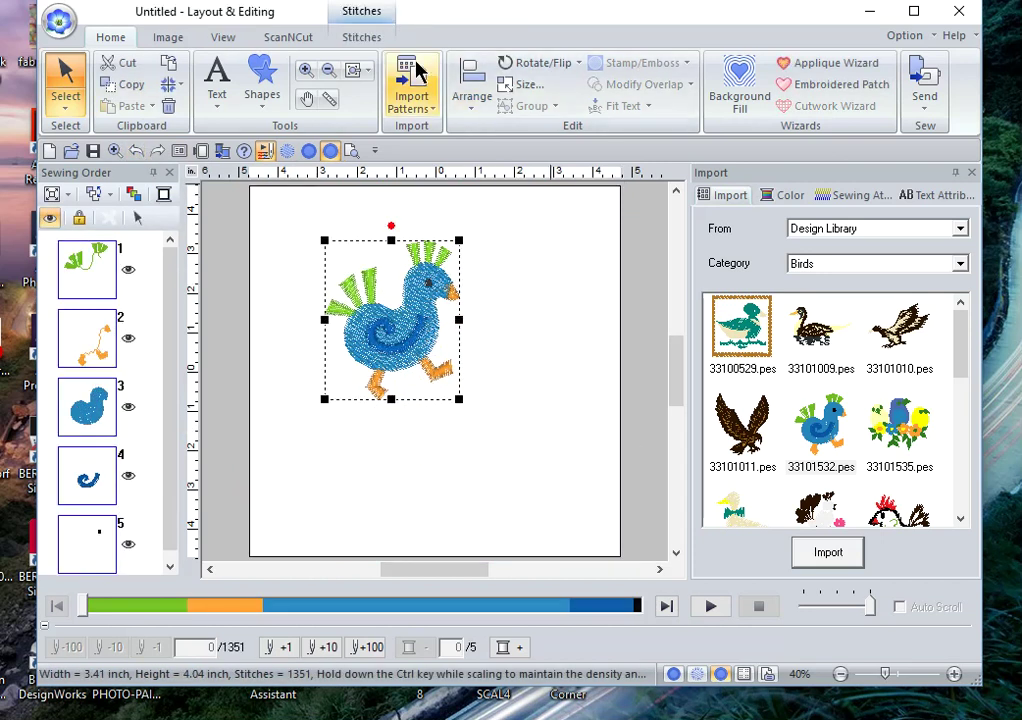
pyautogui.click(480, 100)
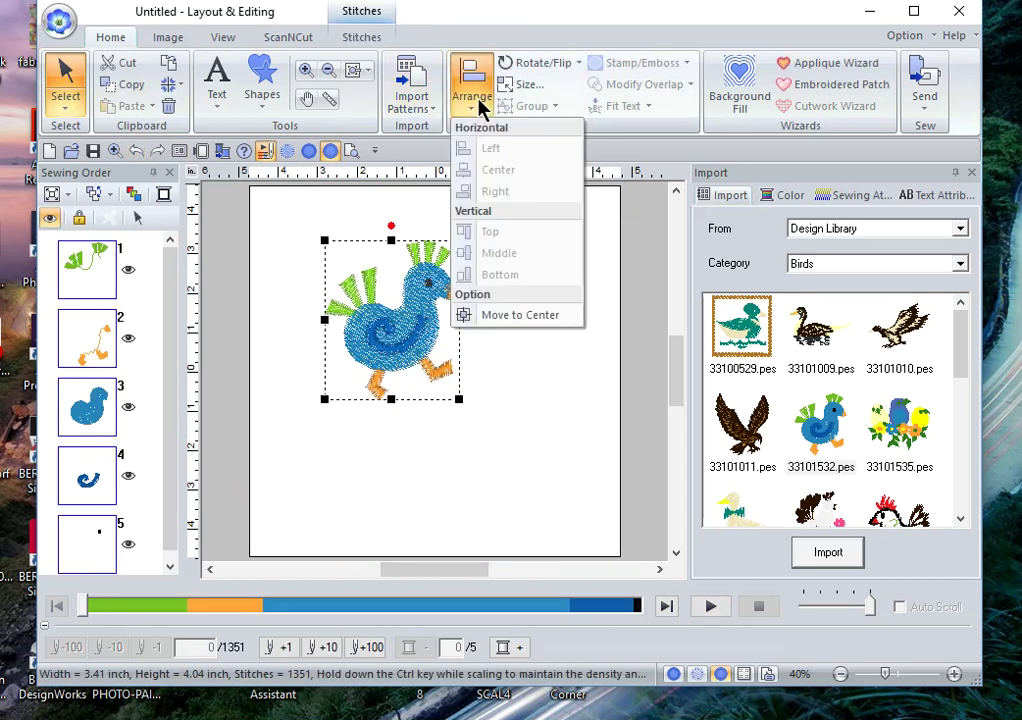
pyautogui.click(520, 316)
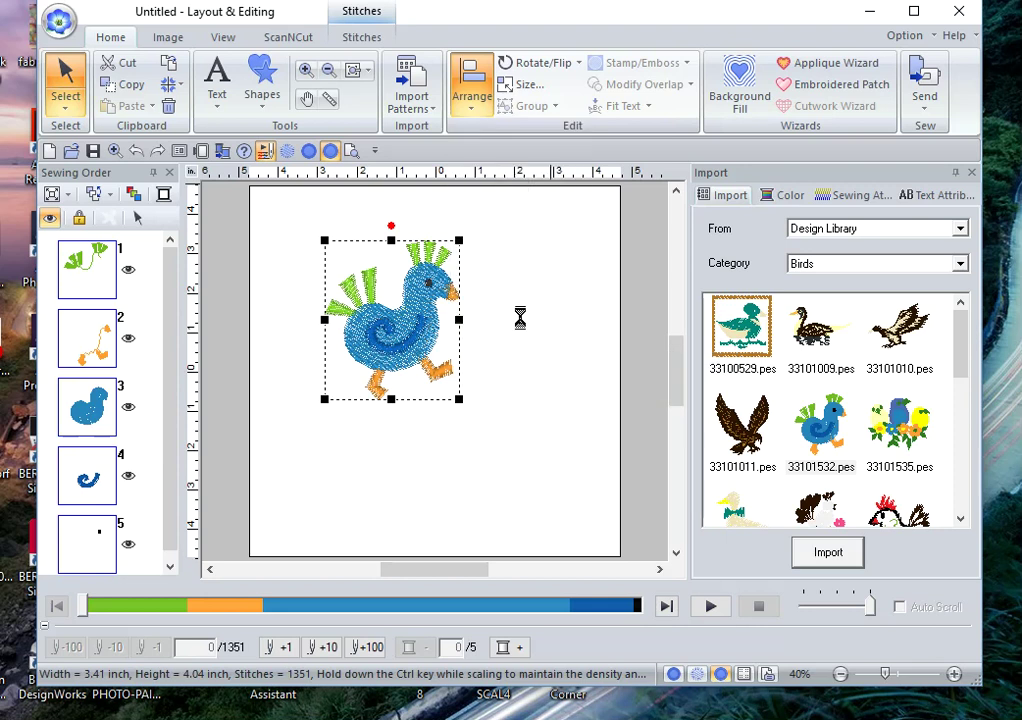
# Step: Start a new background fill around the bird and switch it from crosshatch to stripes
pyautogui.click(745, 100)
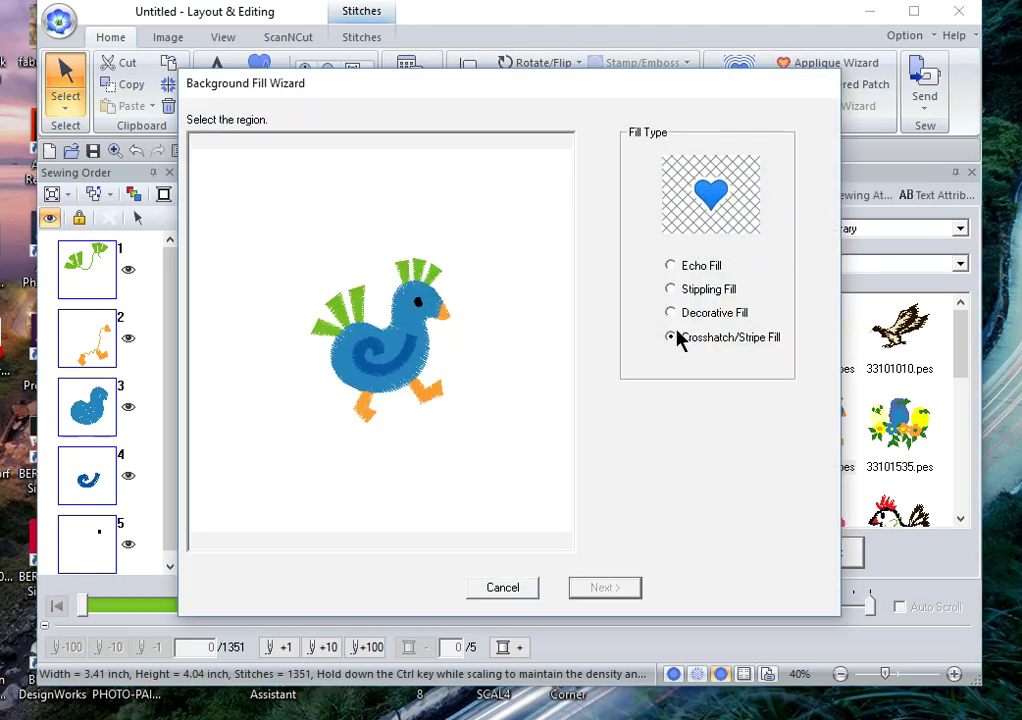
pyautogui.click(531, 369)
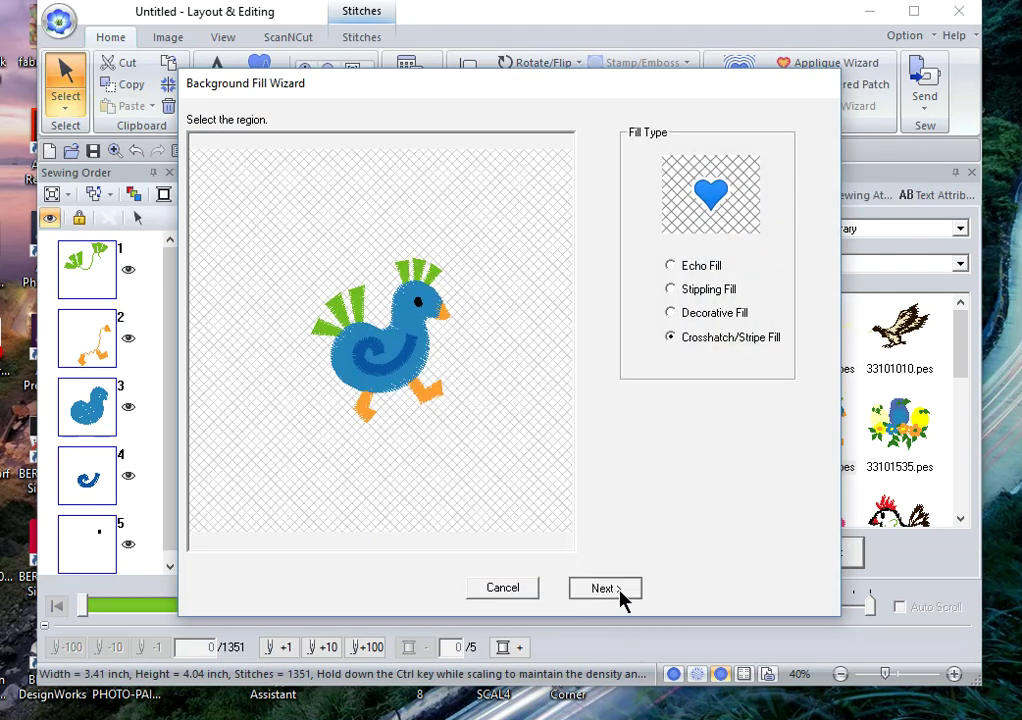
pyautogui.click(614, 591)
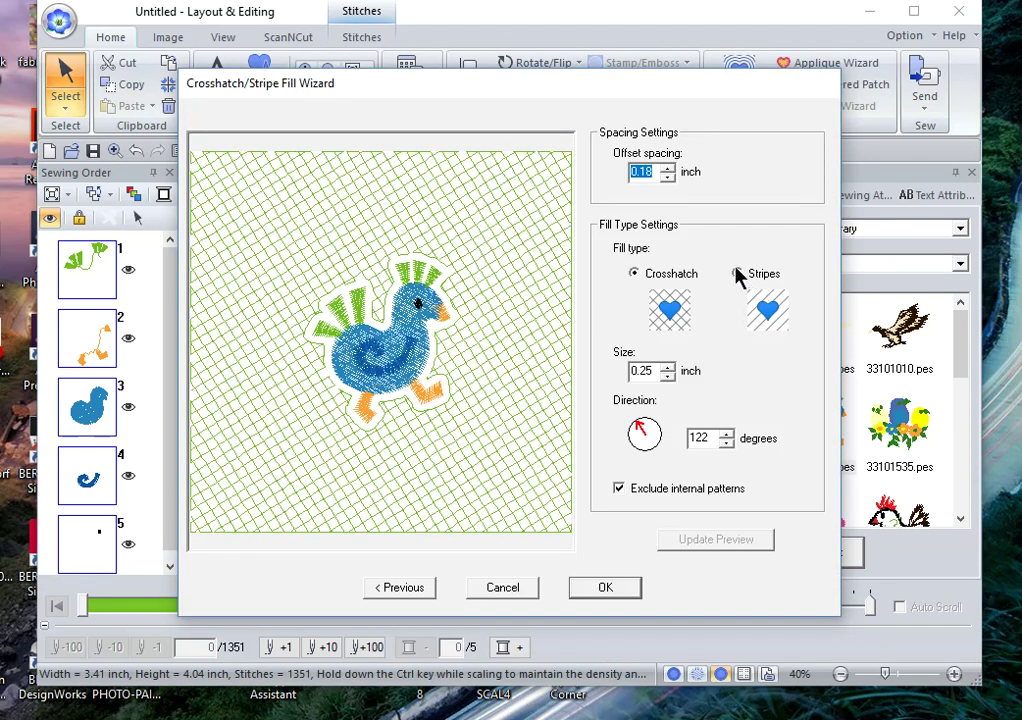
pyautogui.click(737, 273)
# Step: Preview the stripes, raise the direction to 142 degrees, preview again, and apply the fill
pyautogui.click(719, 545)
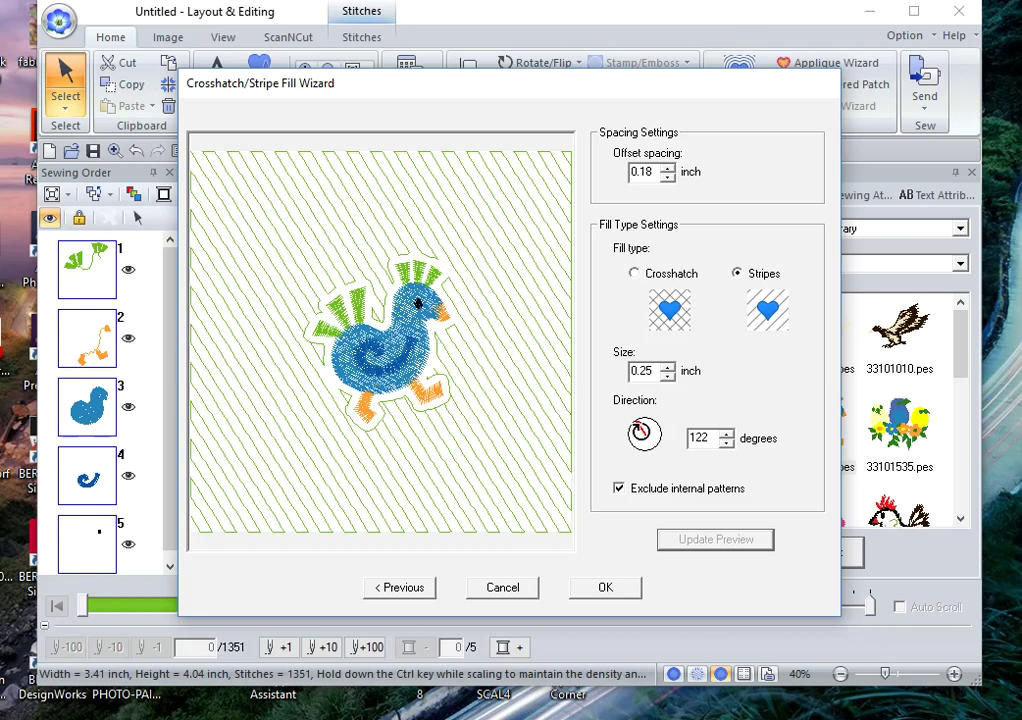
pyautogui.click(727, 434)
pyautogui.click(727, 434)
pyautogui.click(727, 434)
pyautogui.click(727, 434)
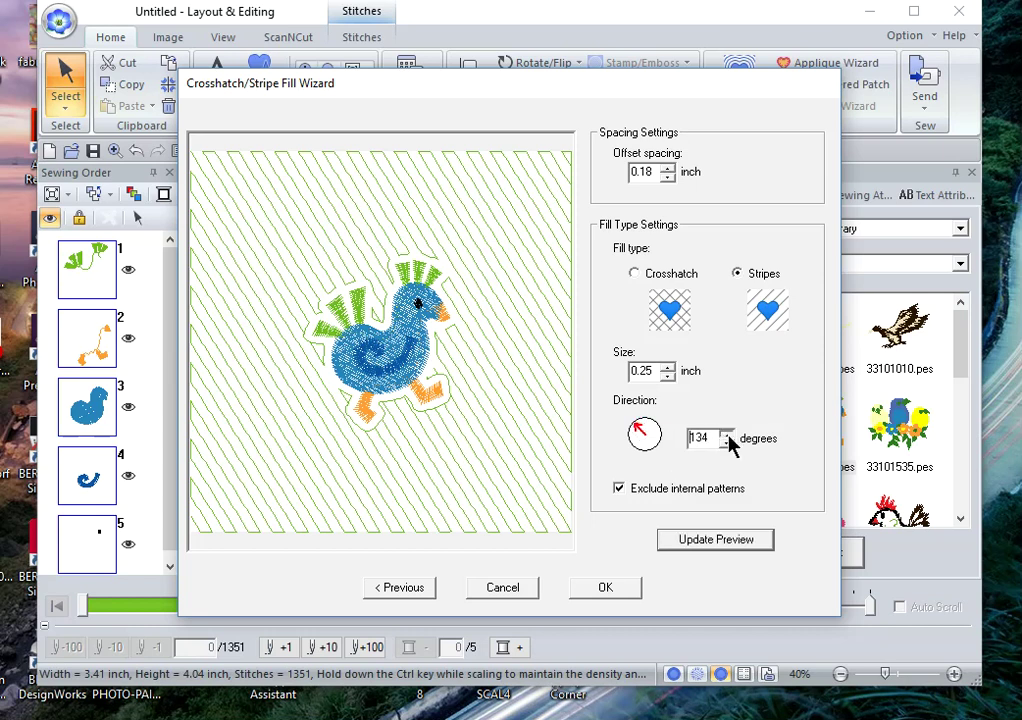
pyautogui.click(734, 540)
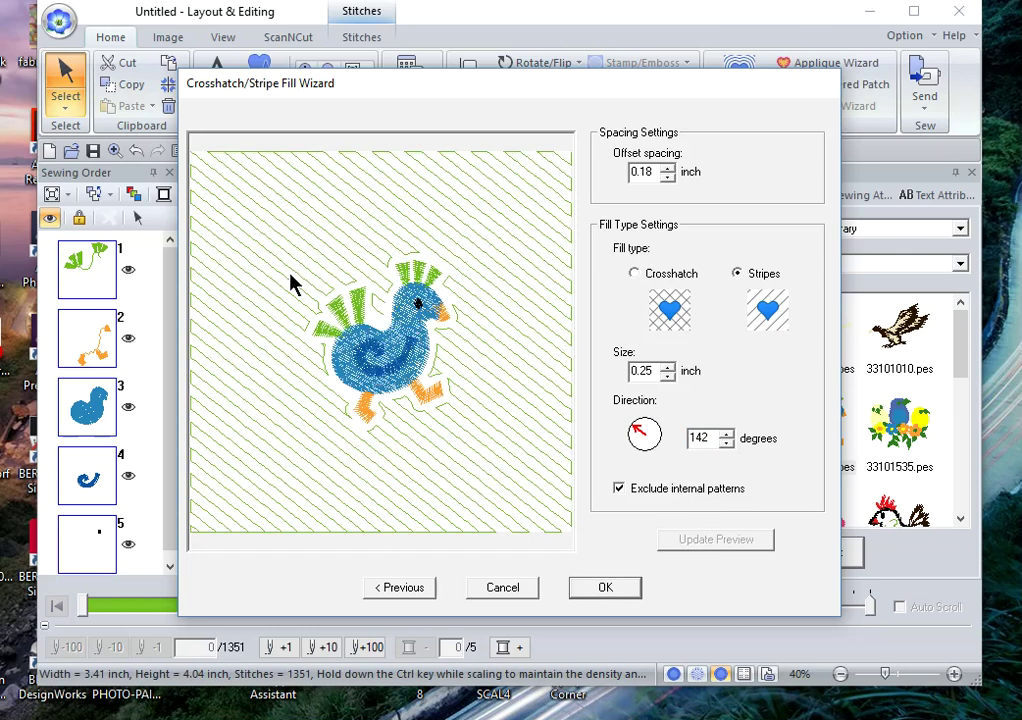
pyautogui.click(619, 592)
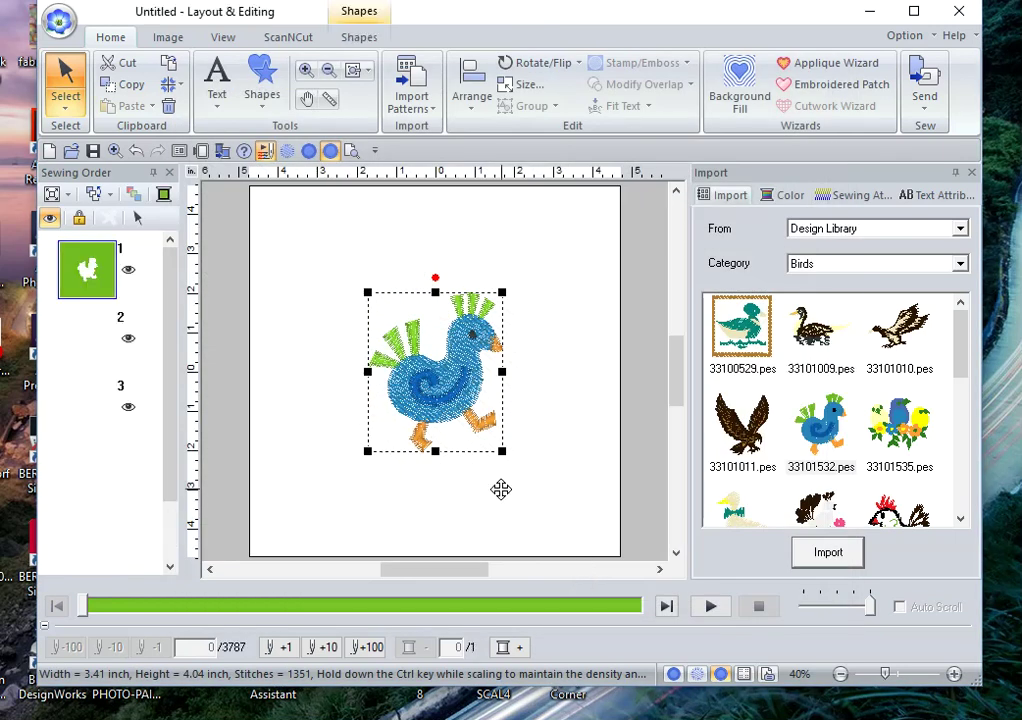